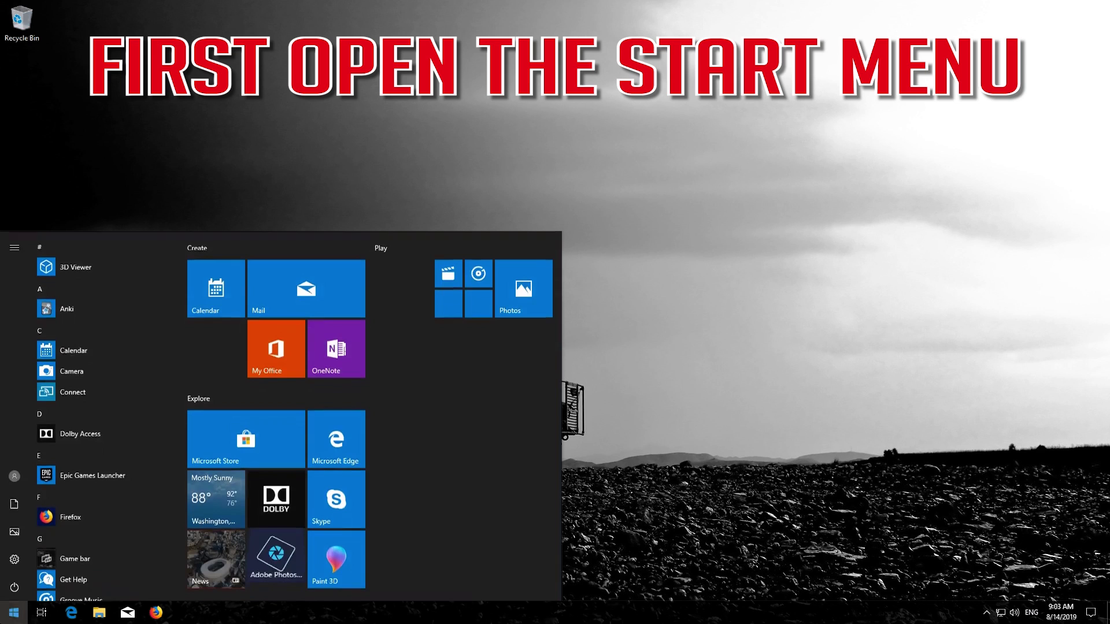
# Launch Windows Settings from the Start menu's gear icon.
pyautogui.click(15, 559)
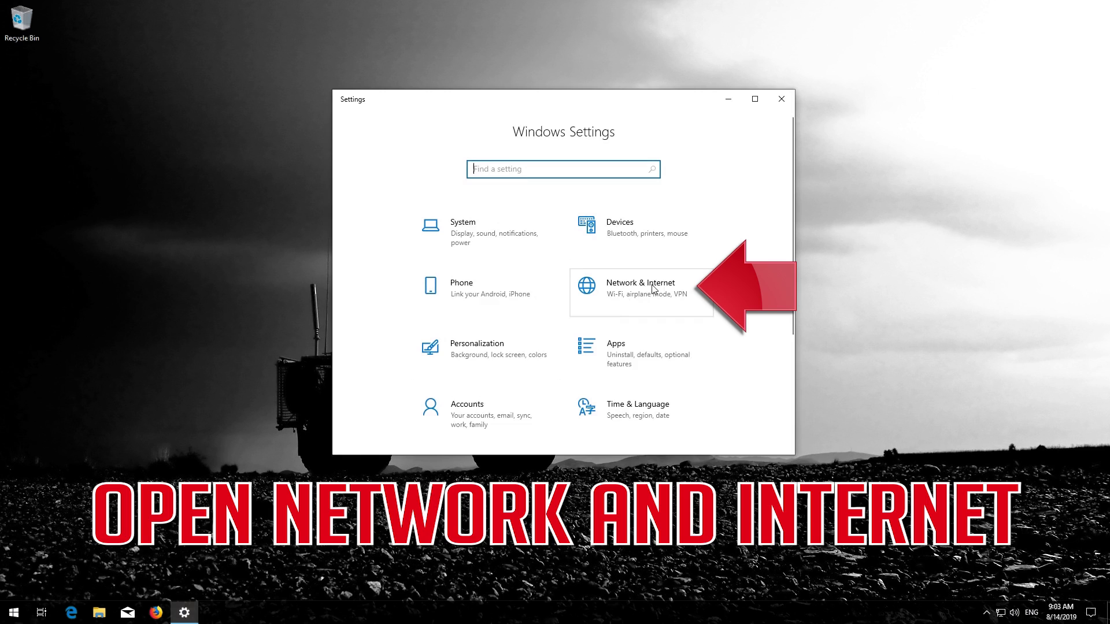
# Go to Network & Internet status and open the Network reset page.
pyautogui.click(653, 289)
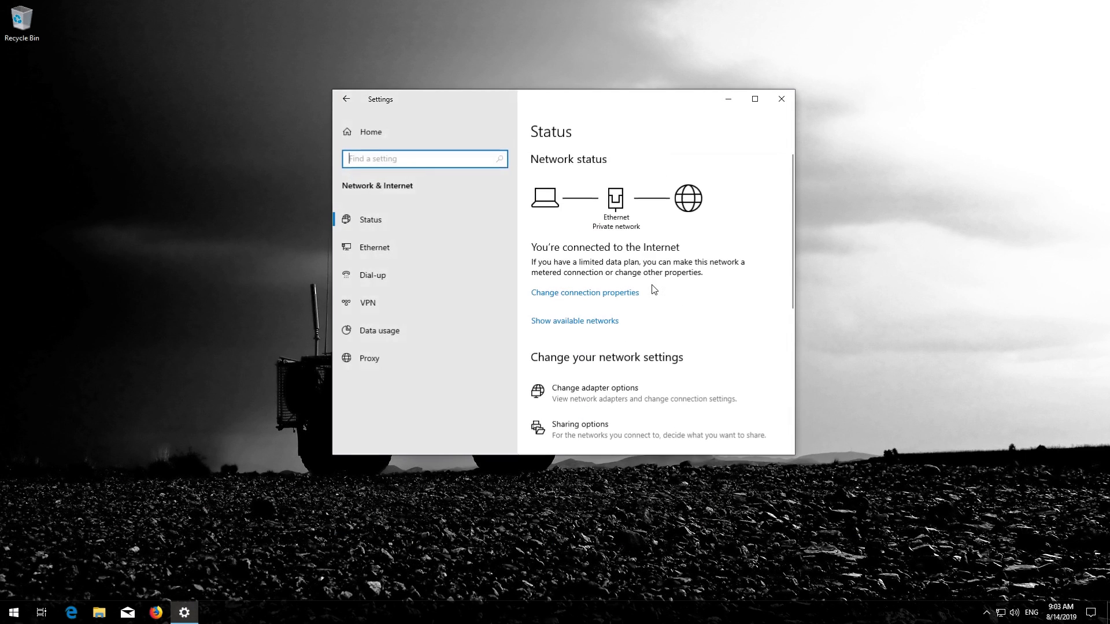
pyautogui.scroll(-5, 653, 289)
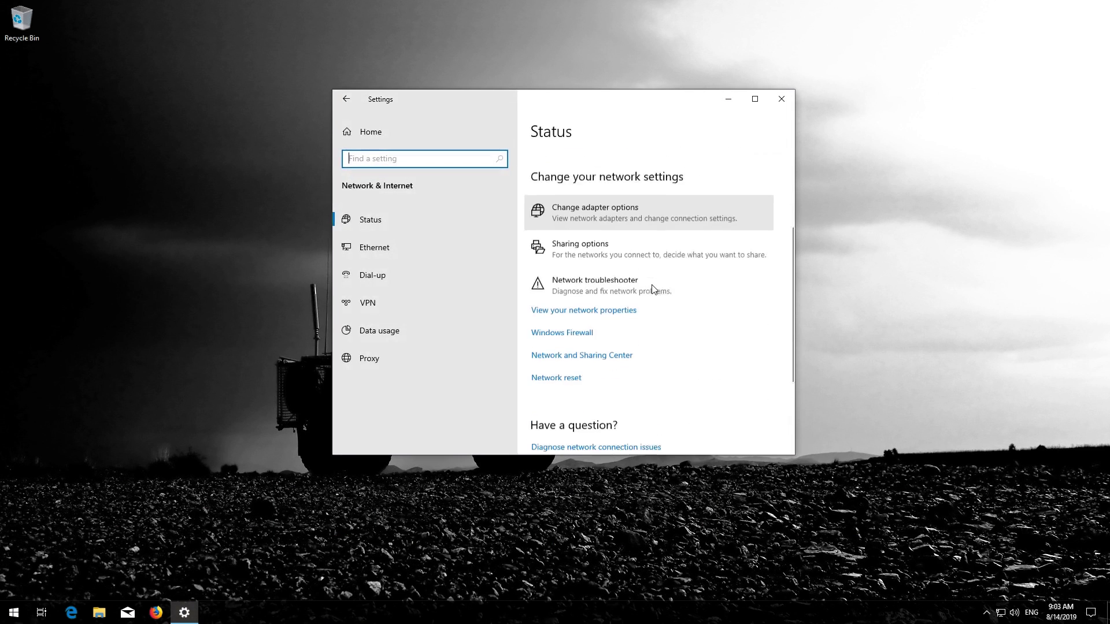
pyautogui.scroll(-2, 653, 289)
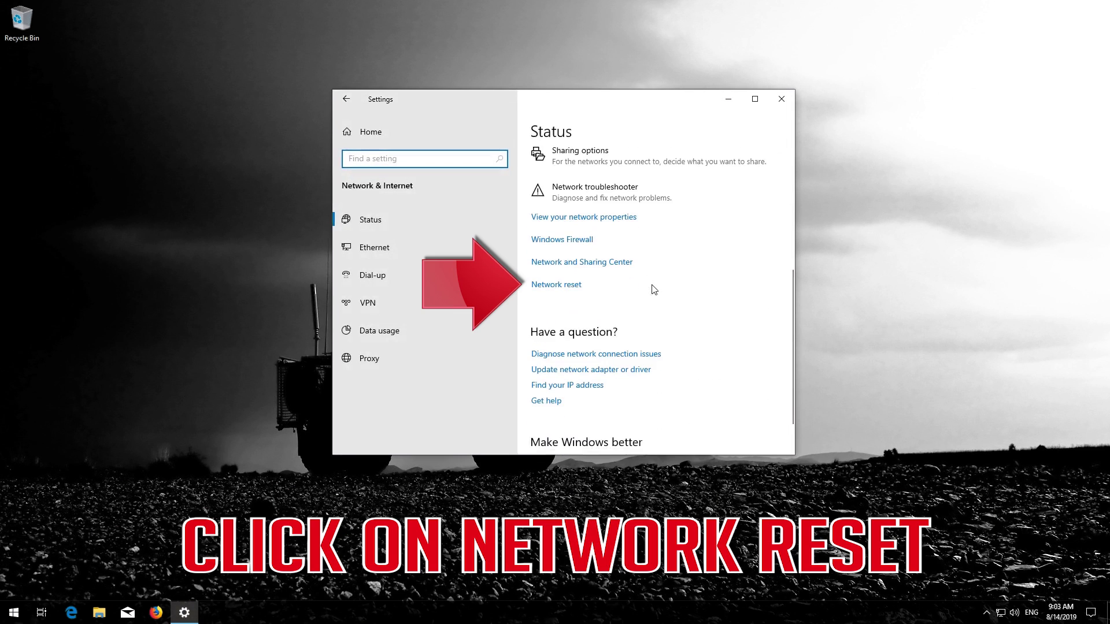
pyautogui.click(565, 293)
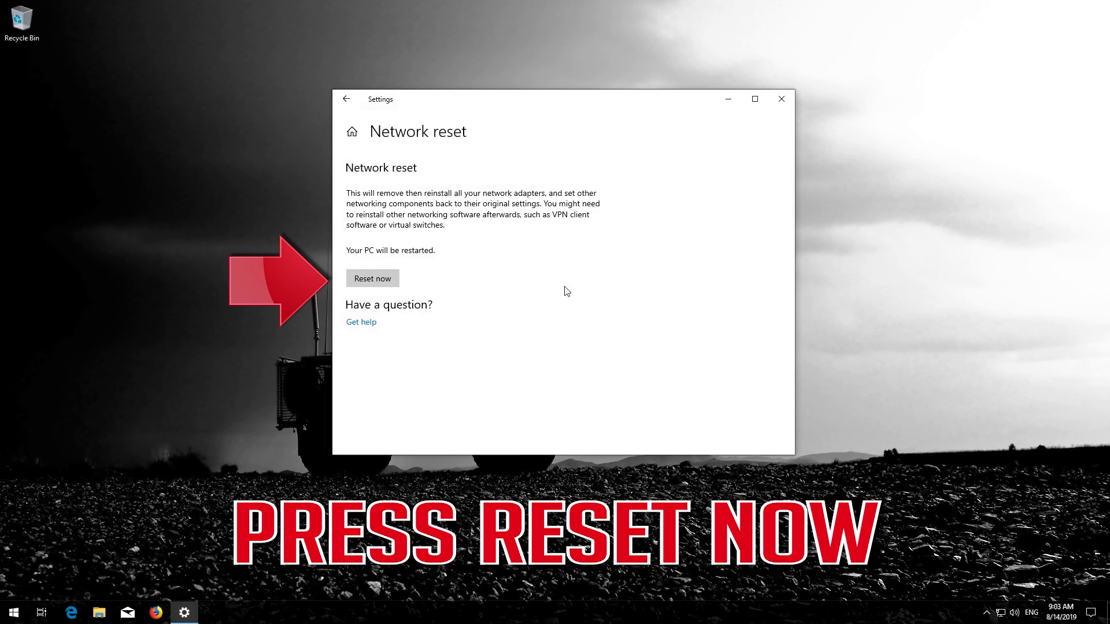
# Start the network reset with Reset now and confirm with Yes.
pyautogui.click(384, 279)
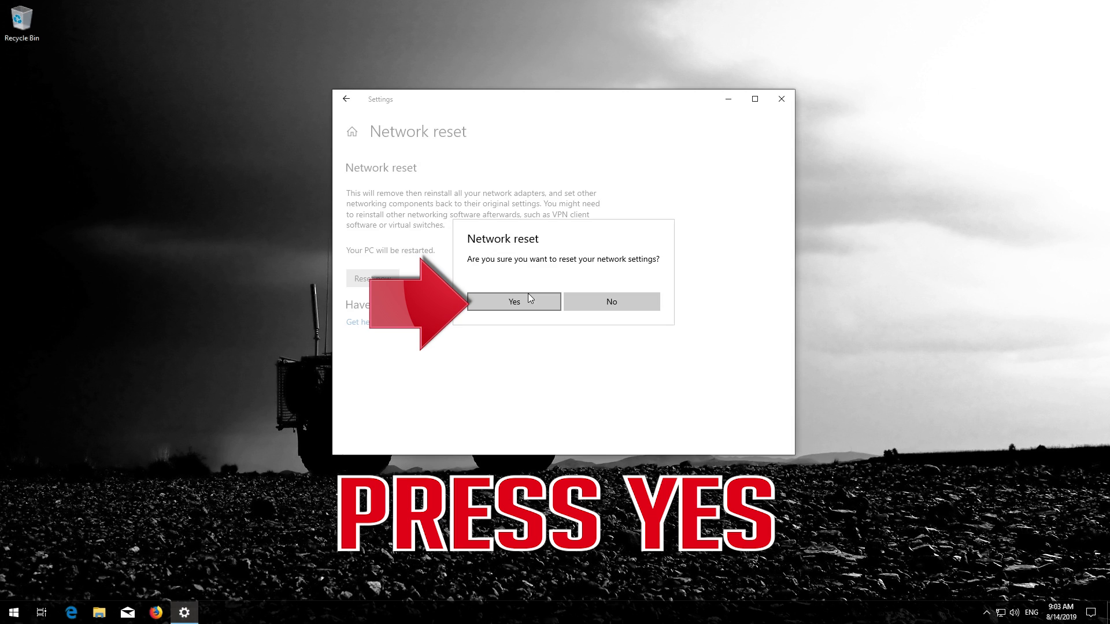
pyautogui.click(528, 295)
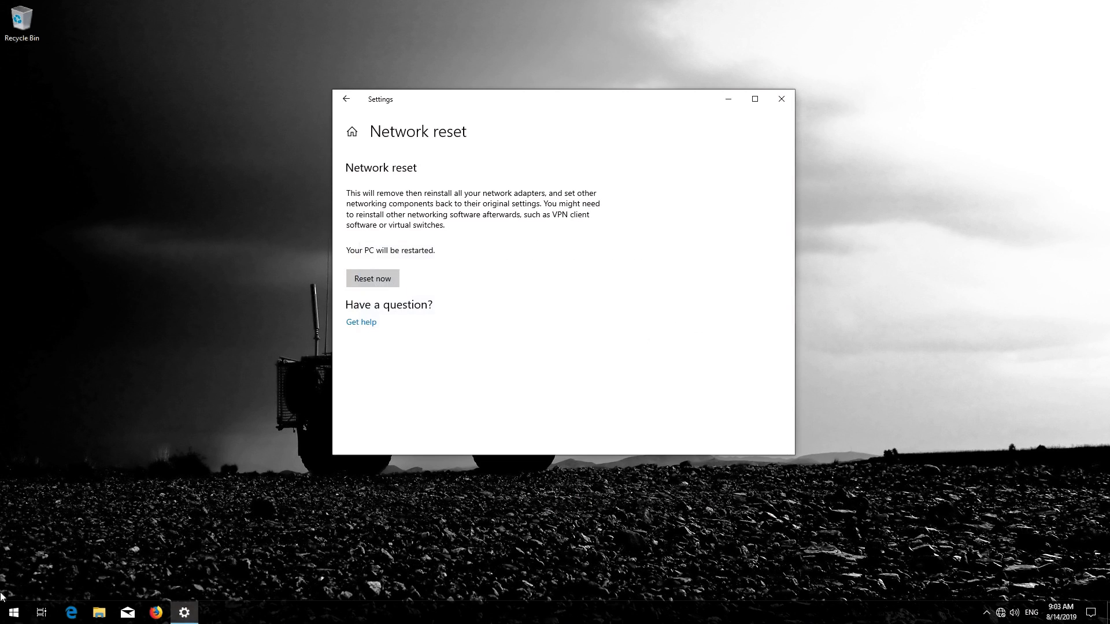
# Restart the PC, then allow it to be discoverable on the network.
pyautogui.click(3, 617)
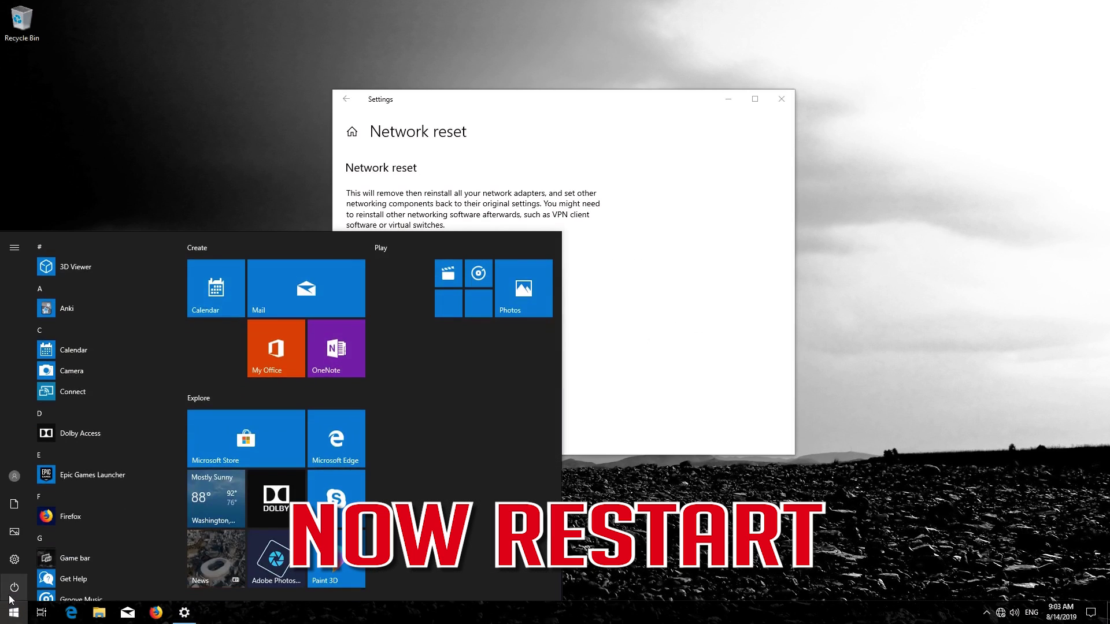
pyautogui.click(15, 587)
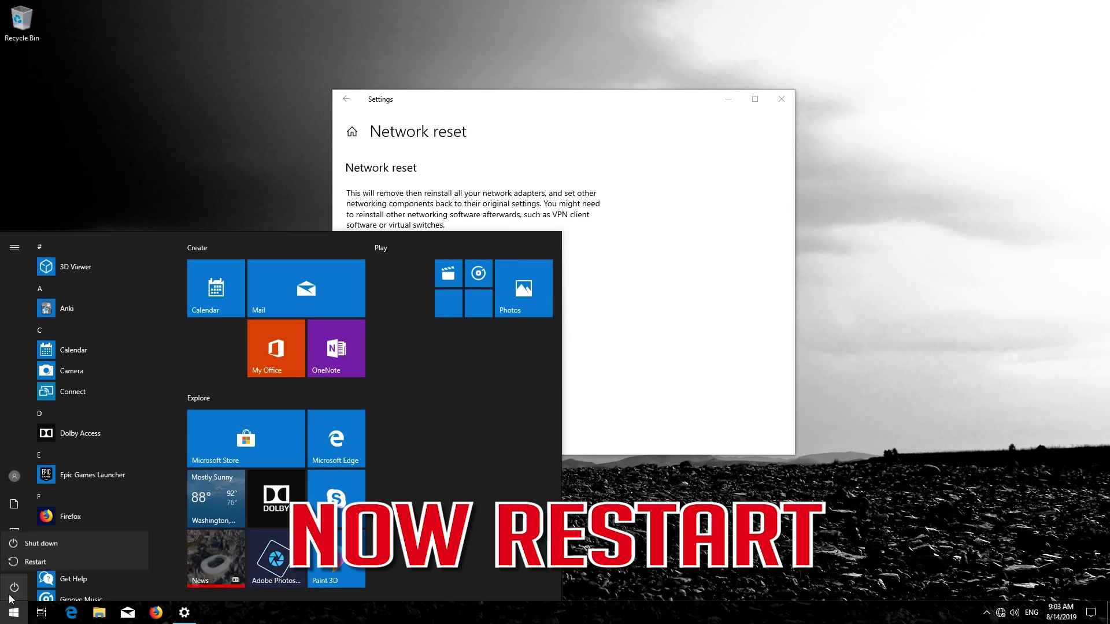
pyautogui.click(36, 558)
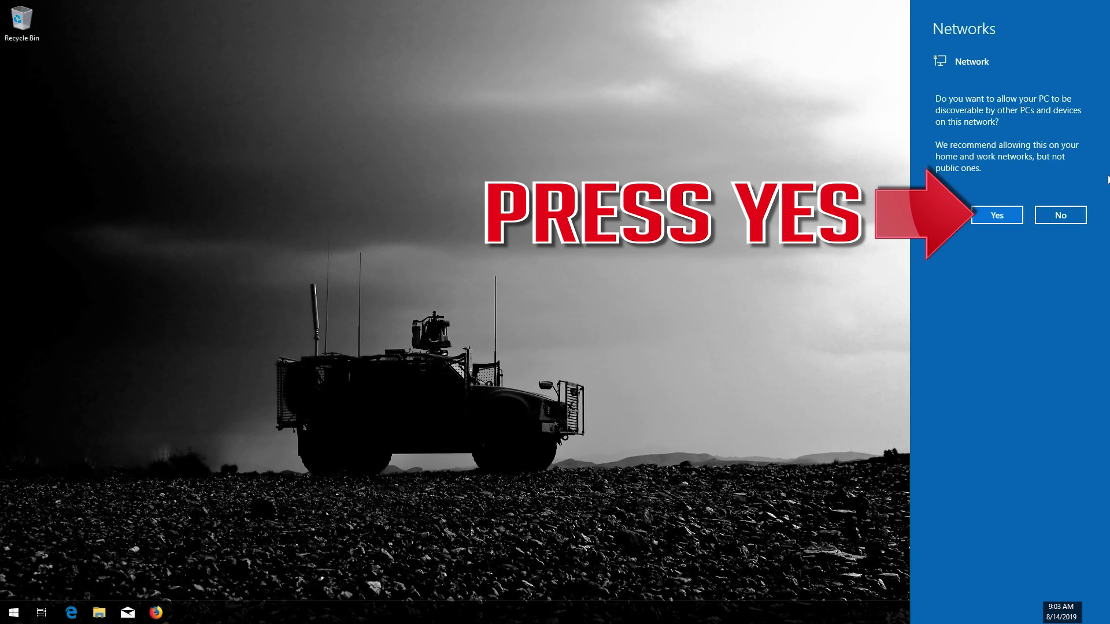
pyautogui.click(1005, 216)
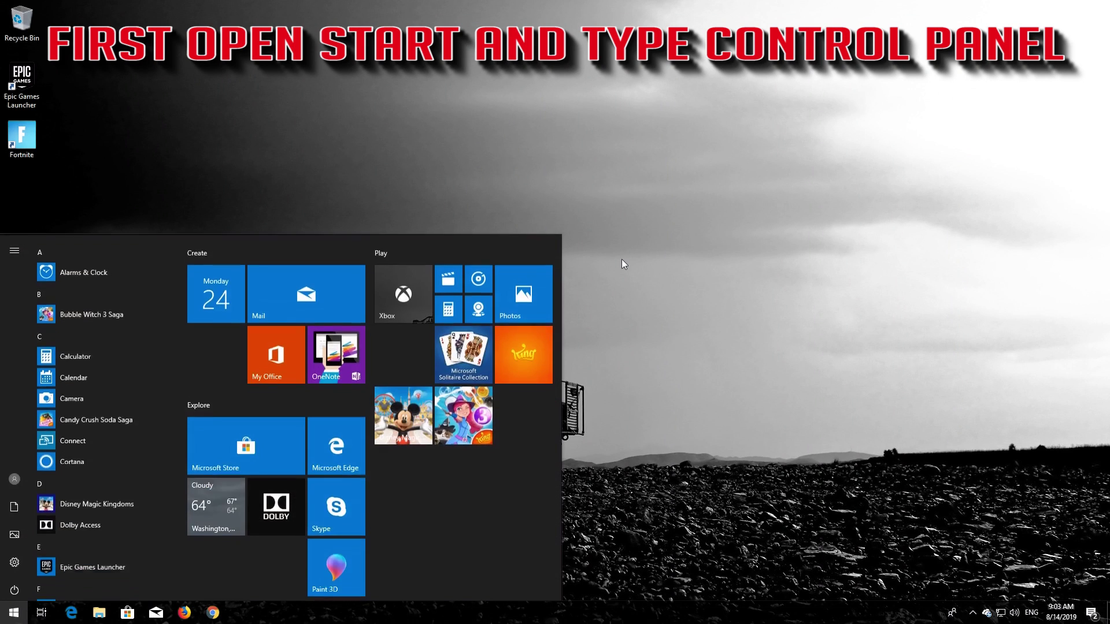
# Search the Start menu for 'control panel' and open the Control Panel result.
pyautogui.write('control ')
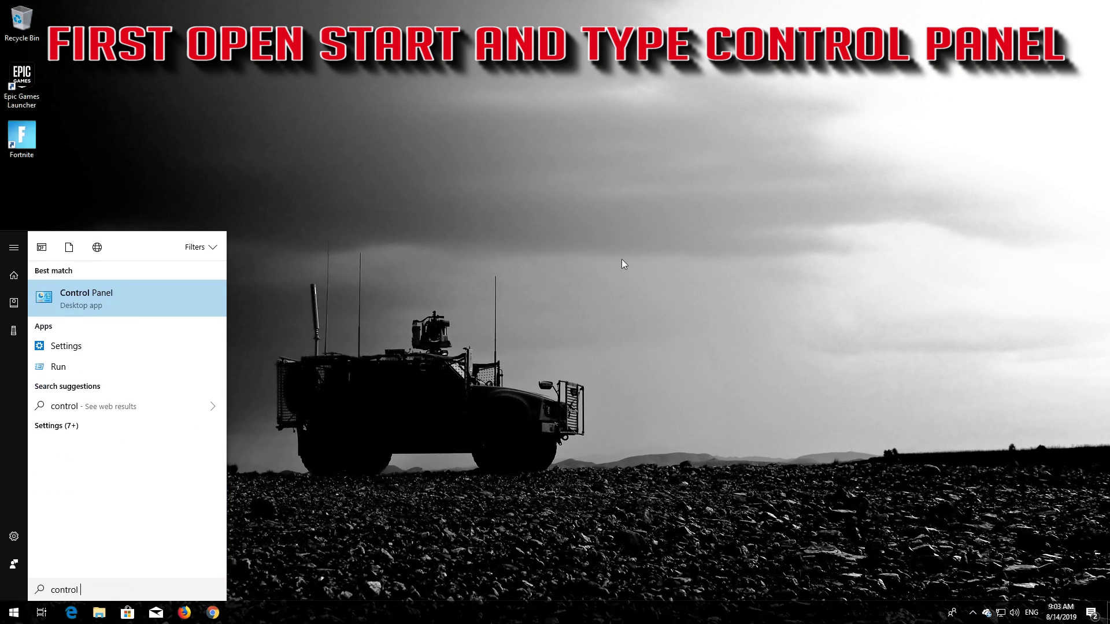
pyautogui.write('panel')
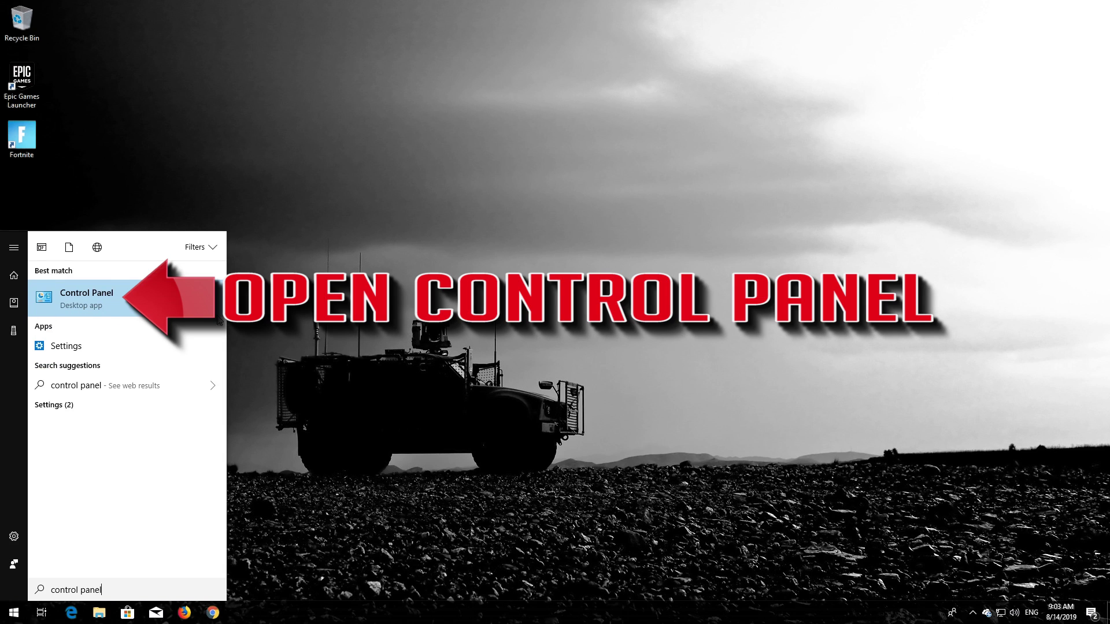
pyautogui.click(75, 315)
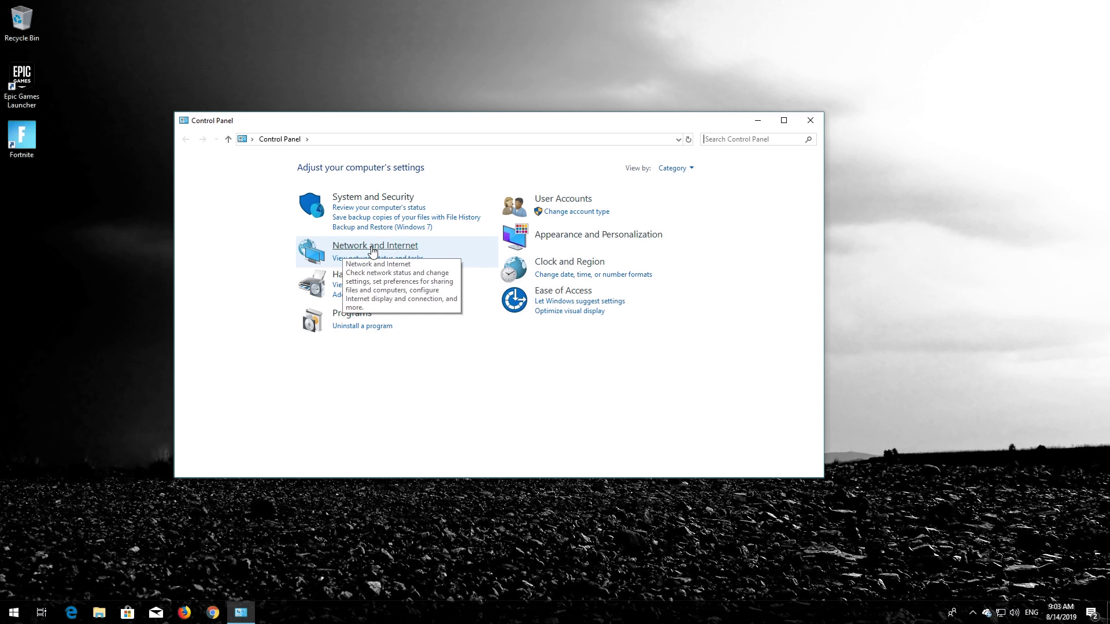
# Go through Network and Sharing Center to the adapter list.
pyautogui.click(373, 246)
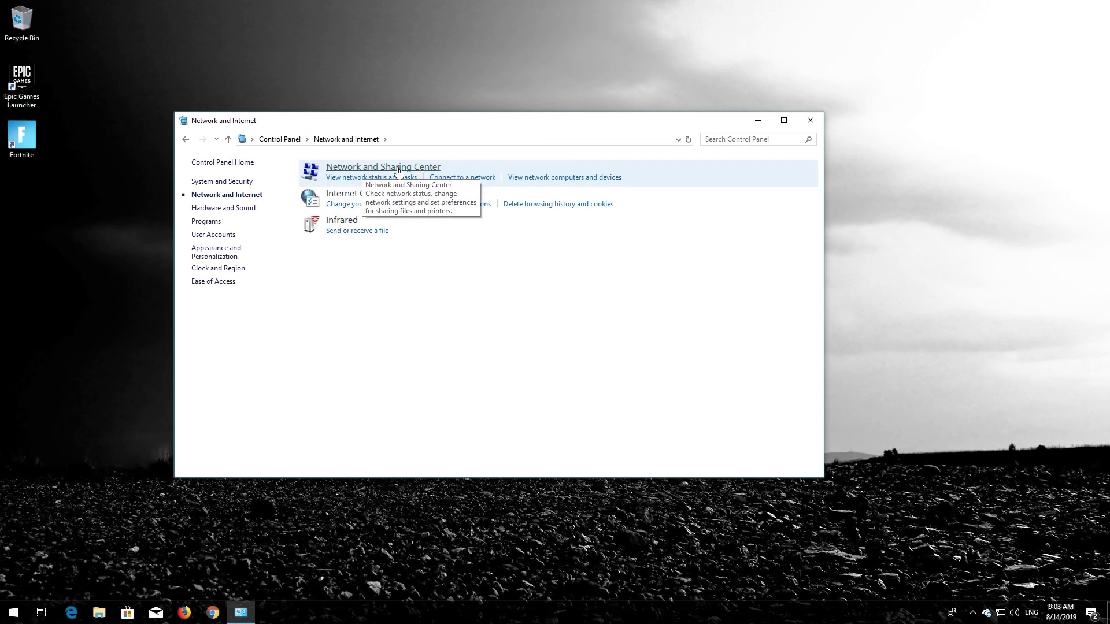
pyautogui.click(398, 169)
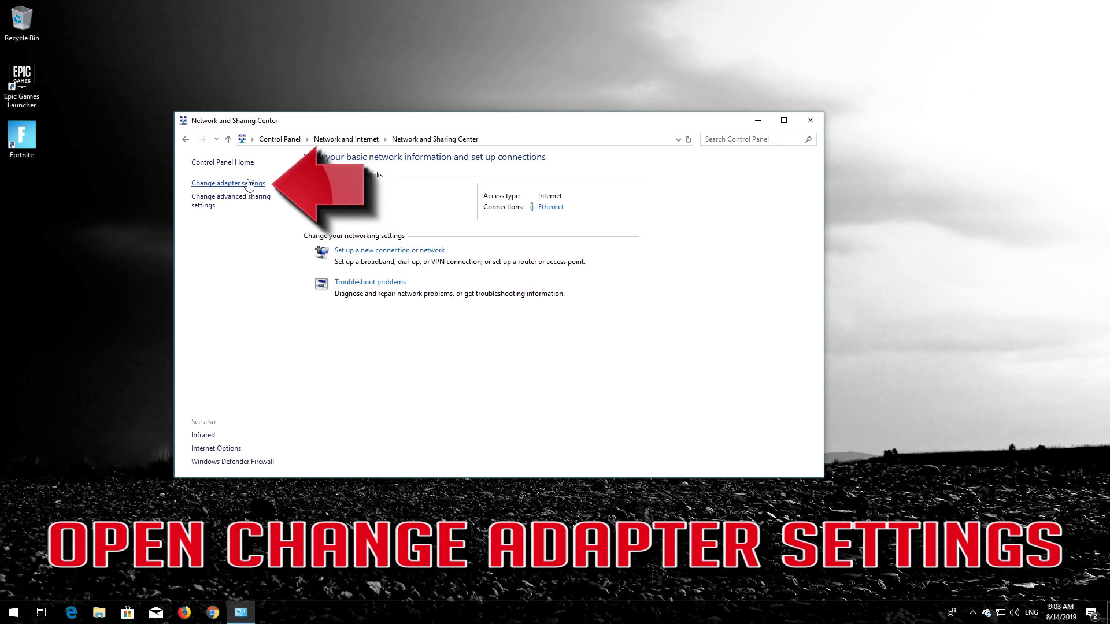
pyautogui.click(218, 183)
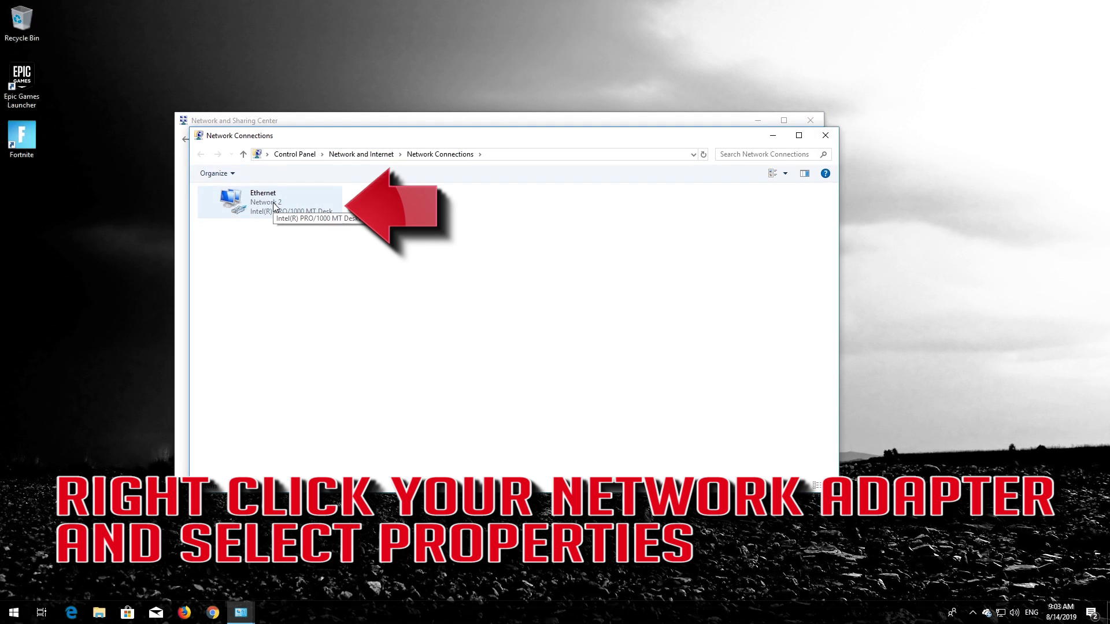
# Open the Ethernet adapter's Internet Protocol Version 4 (TCP/IPv4) properties.
pyautogui.rightClick(274, 207)
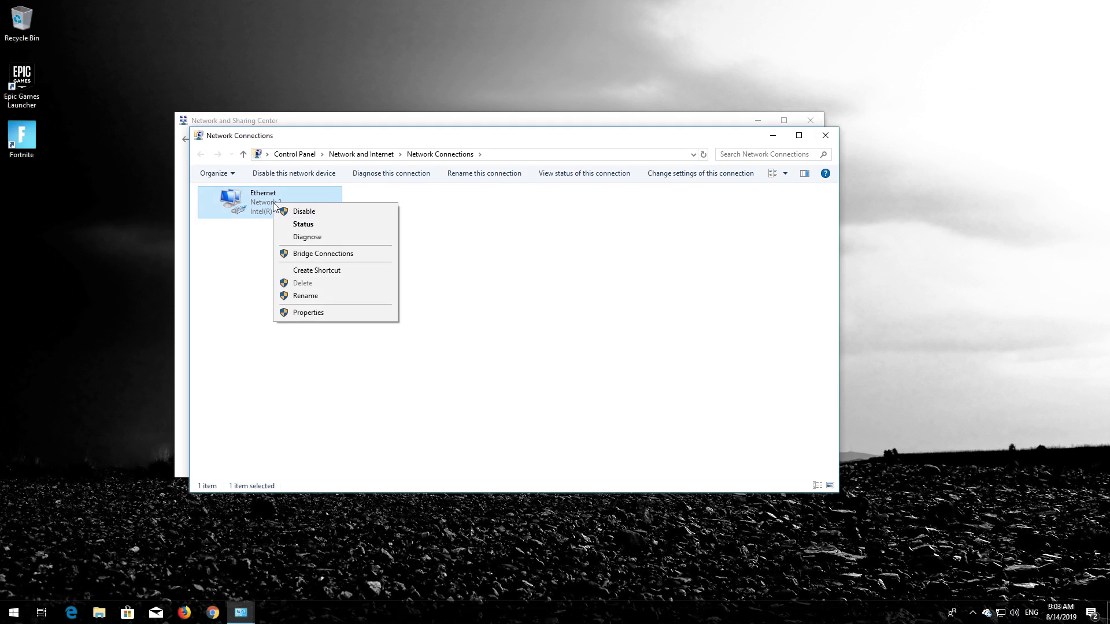
pyautogui.click(315, 315)
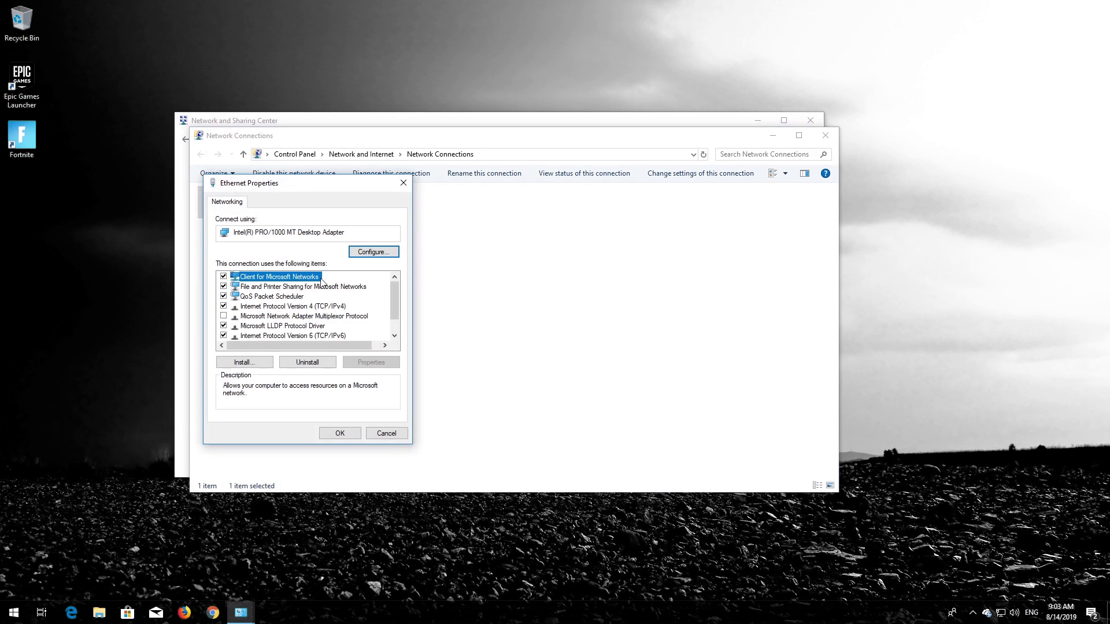
pyautogui.moveTo(320, 188); pyautogui.dragTo(530, 196)
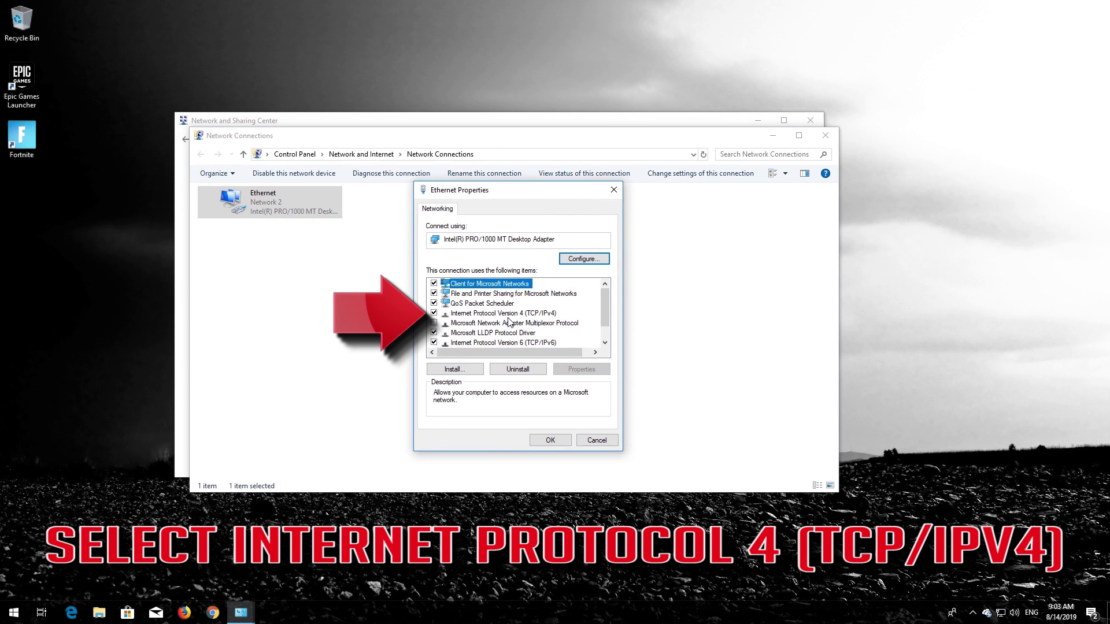
pyautogui.click(462, 313)
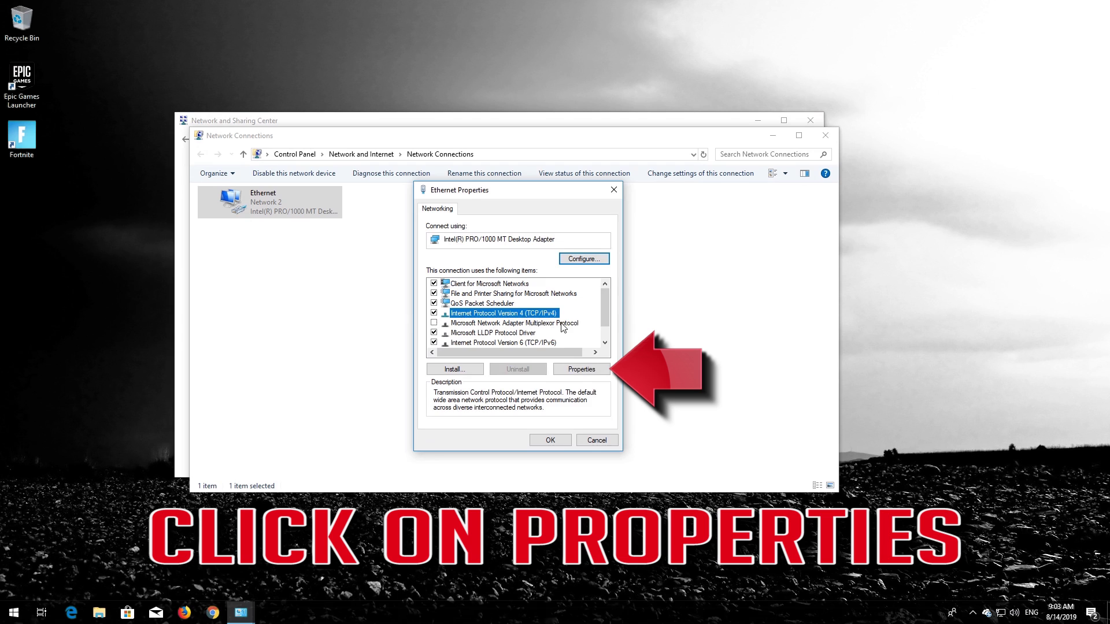
pyautogui.click(590, 371)
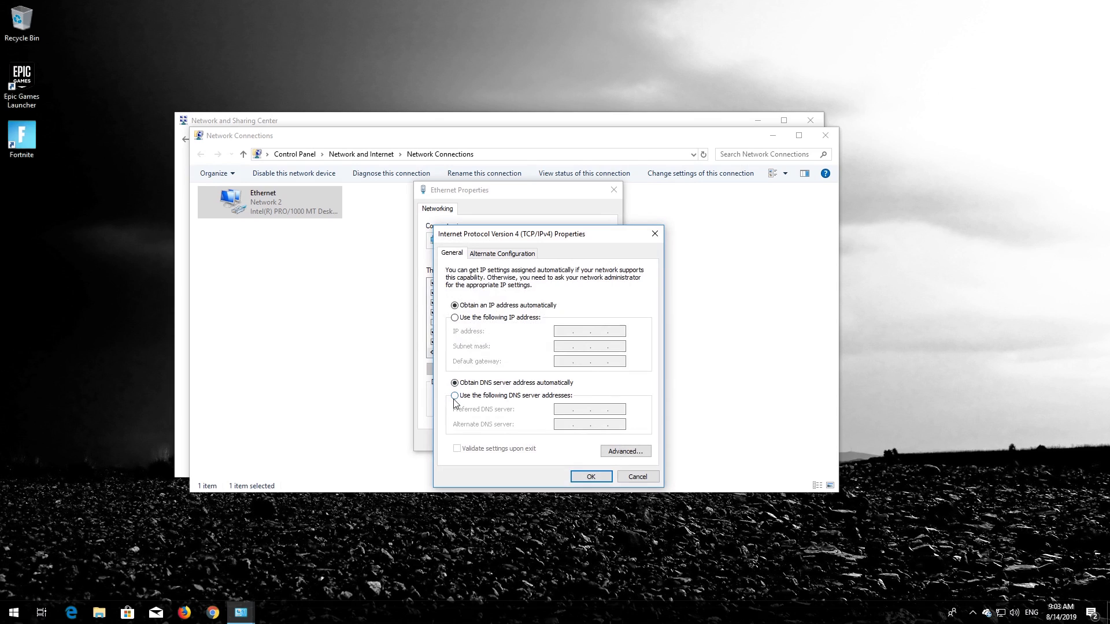
# Set DNS servers to 1.1.1.1 and 1.0.0.1, save, and close Ethernet Properties.
pyautogui.click(454, 399)
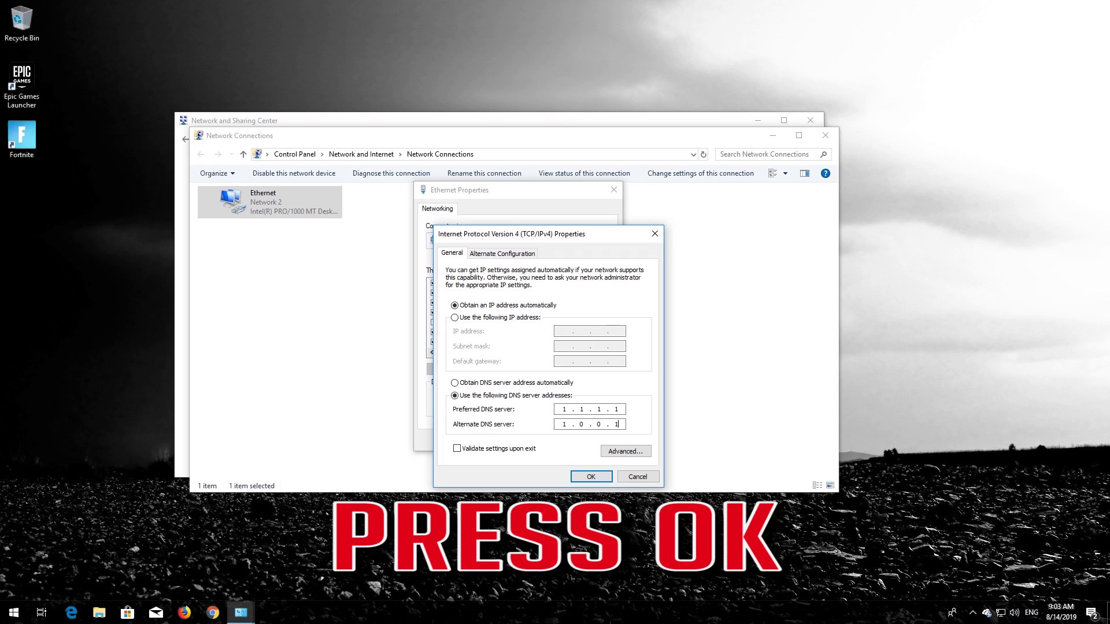
pyautogui.click(588, 477)
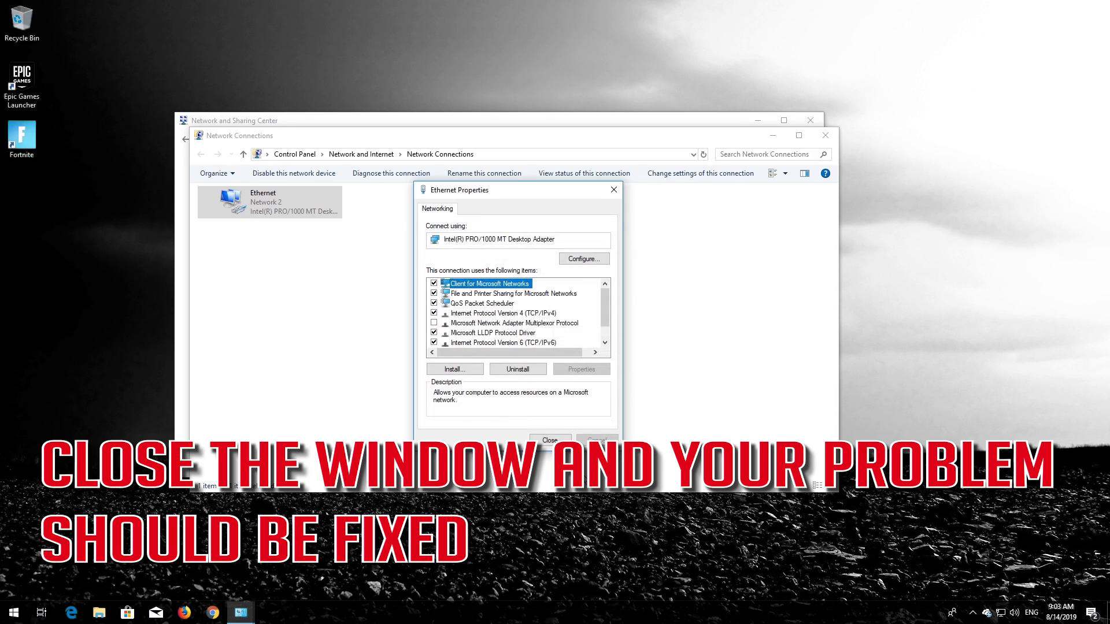
pyautogui.click(551, 440)
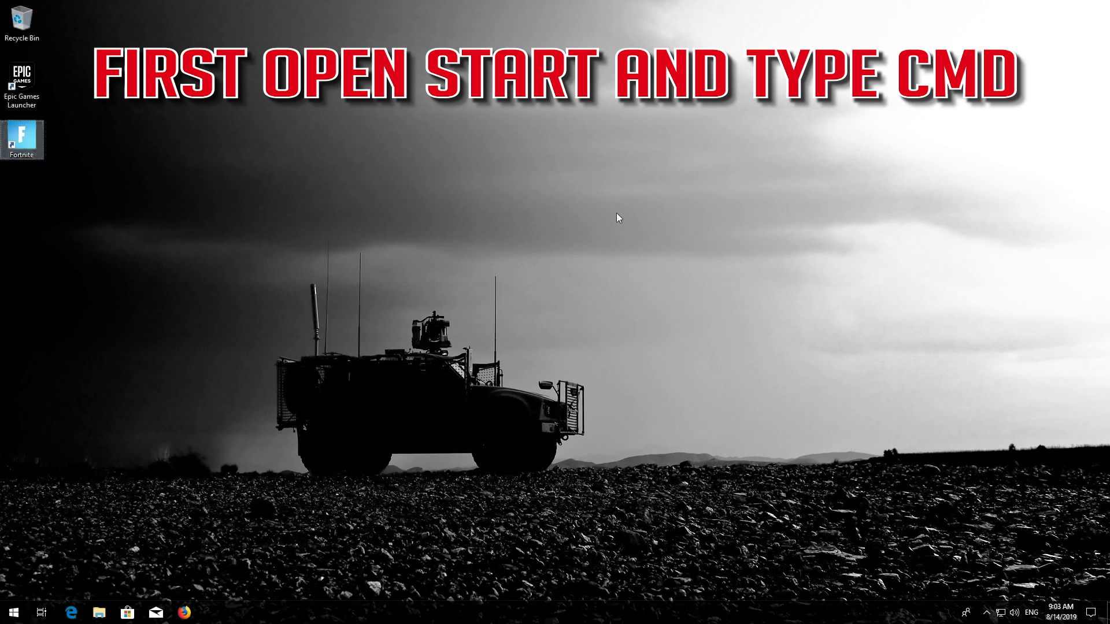
# Search 'cmd' and run Command Prompt as administrator, approving the UAC prompt.
pyautogui.press('super')
pyautogui.write('cmd')
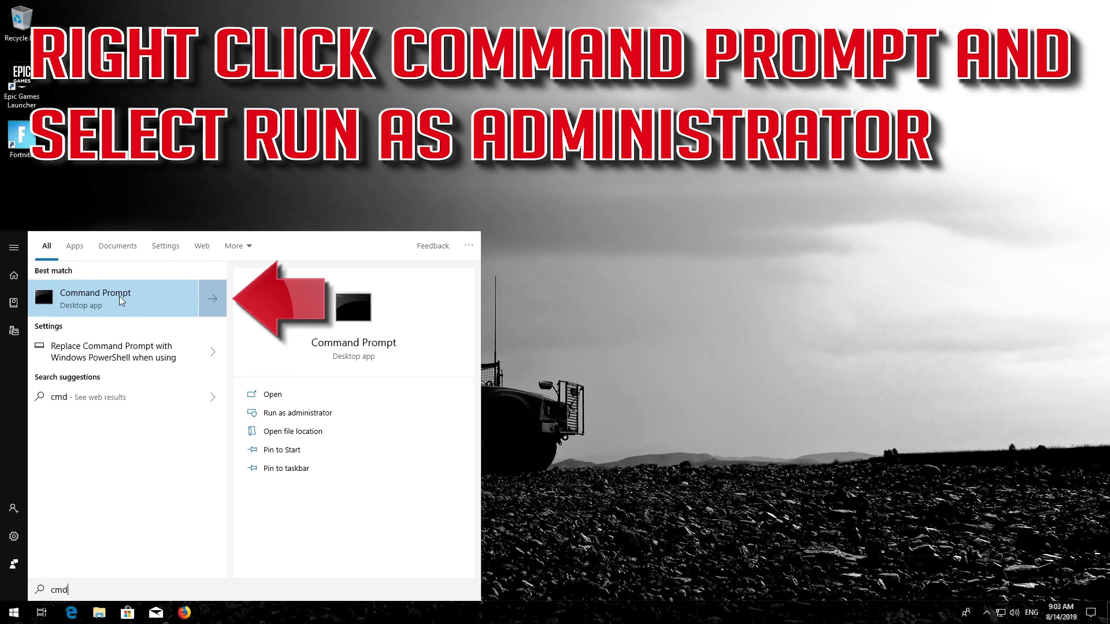
pyautogui.rightClick(121, 299)
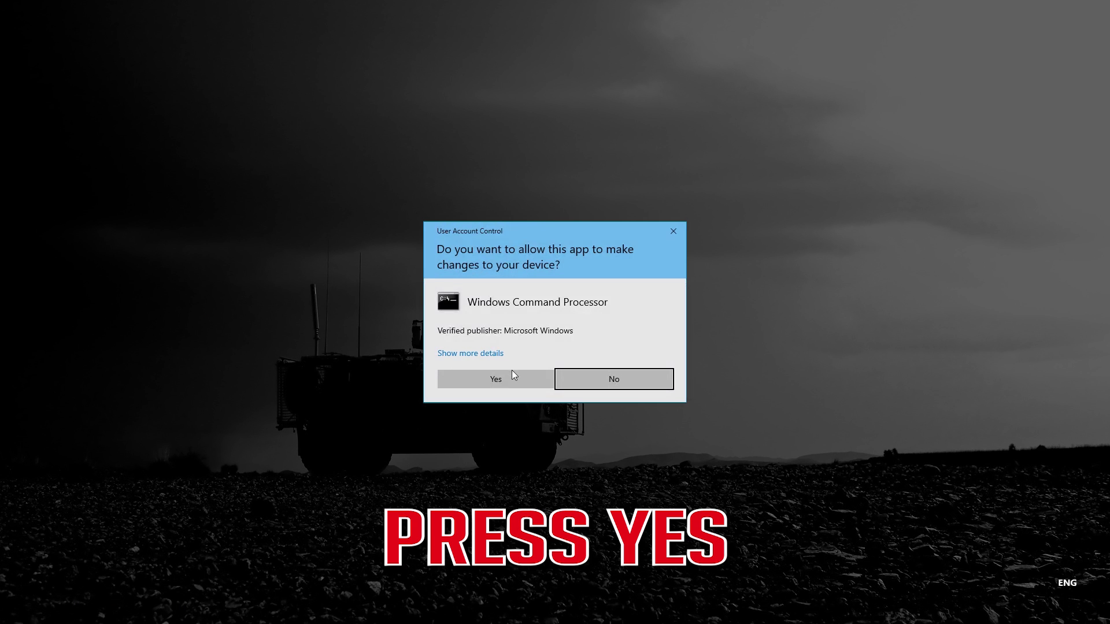
pyautogui.click(502, 380)
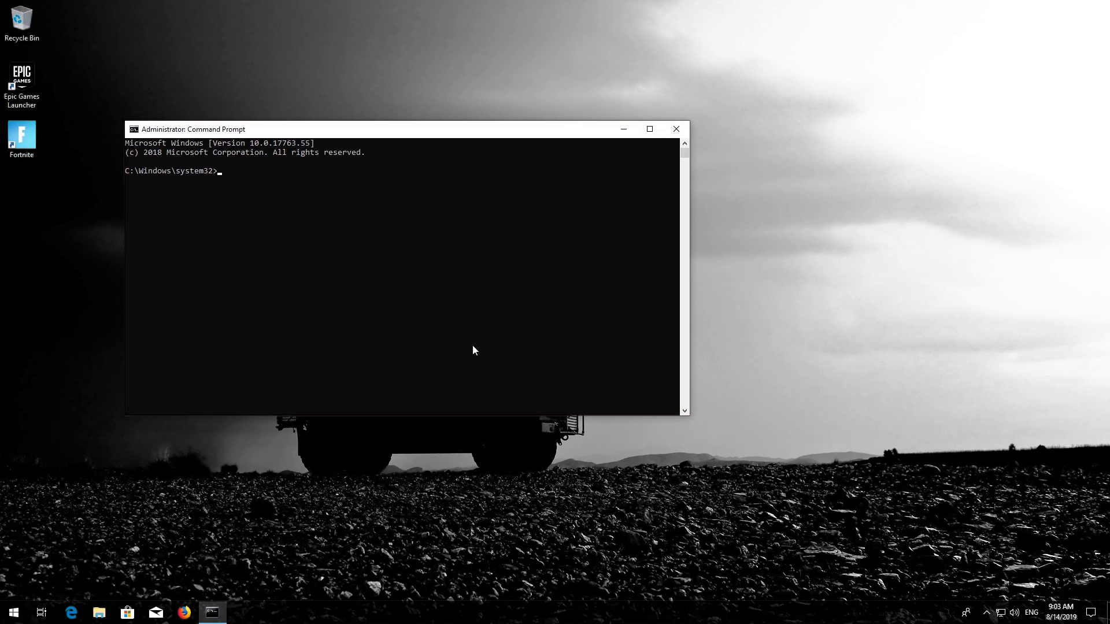
# Reset the IP stack (logging to C:\resetlog.txt) and the Winsock catalog with netsh.
pyautogui.moveTo(396, 139); pyautogui.dragTo(565, 158)
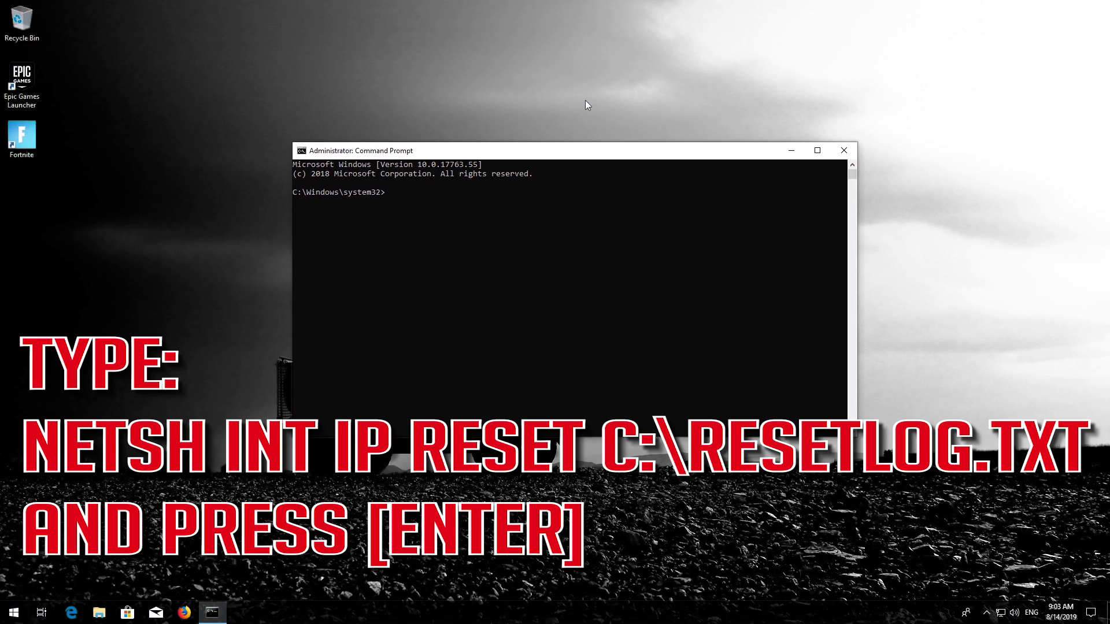
pyautogui.write('netsh int ip rese')
pyautogui.write('C:\\resetlog.txt')
pyautogui.press('Return')
pyautogui.write('nets')
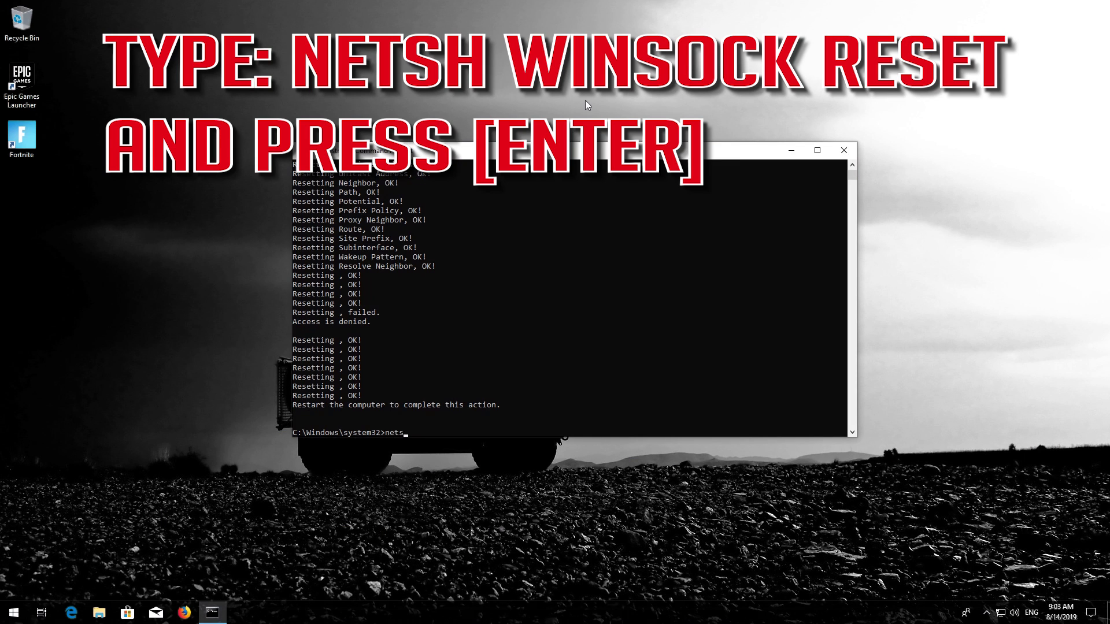
pyautogui.write('h winsock reset')
pyautogui.press('Return')
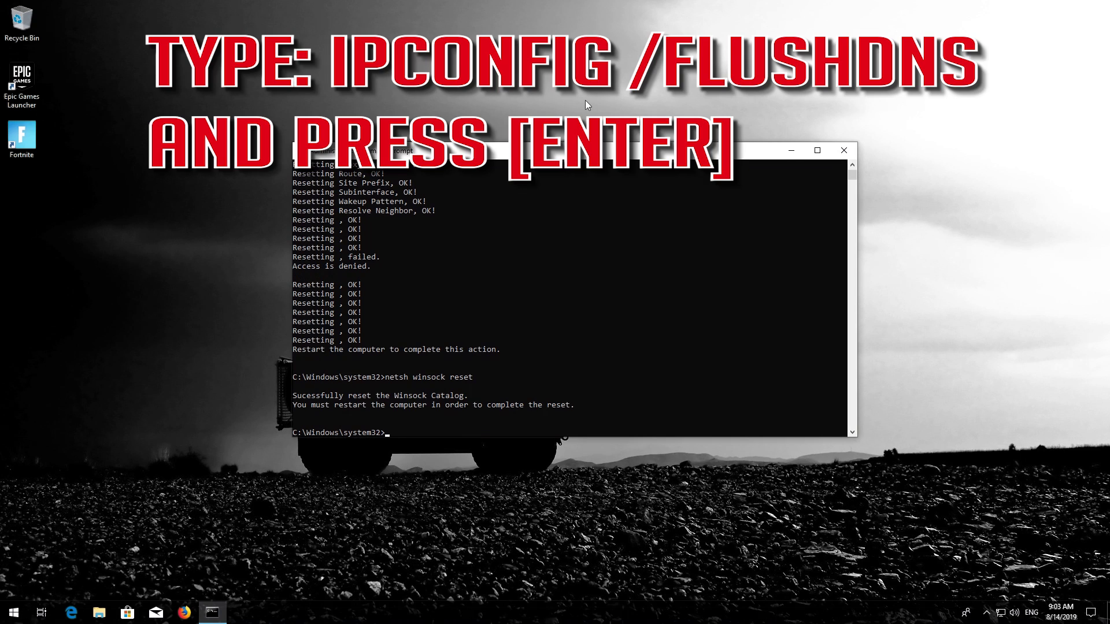
# Flush the DNS cache with ipconfig /flushdns, exit the console, and open power options.
pyautogui.write('ipconfig /flushdns')
pyautogui.press('Return')
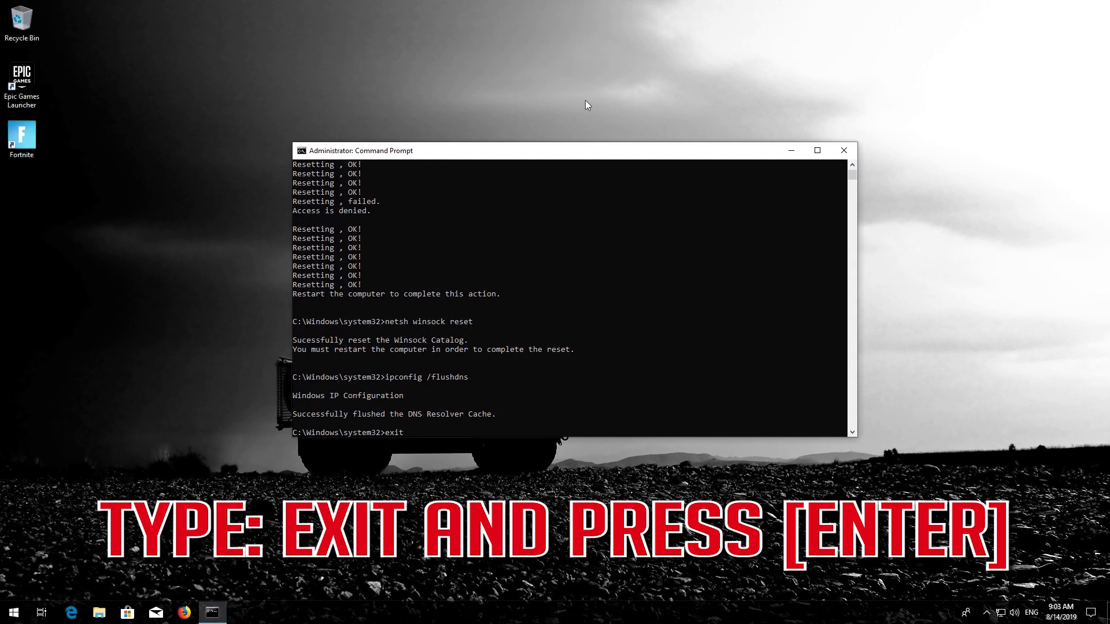
pyautogui.press('Return')
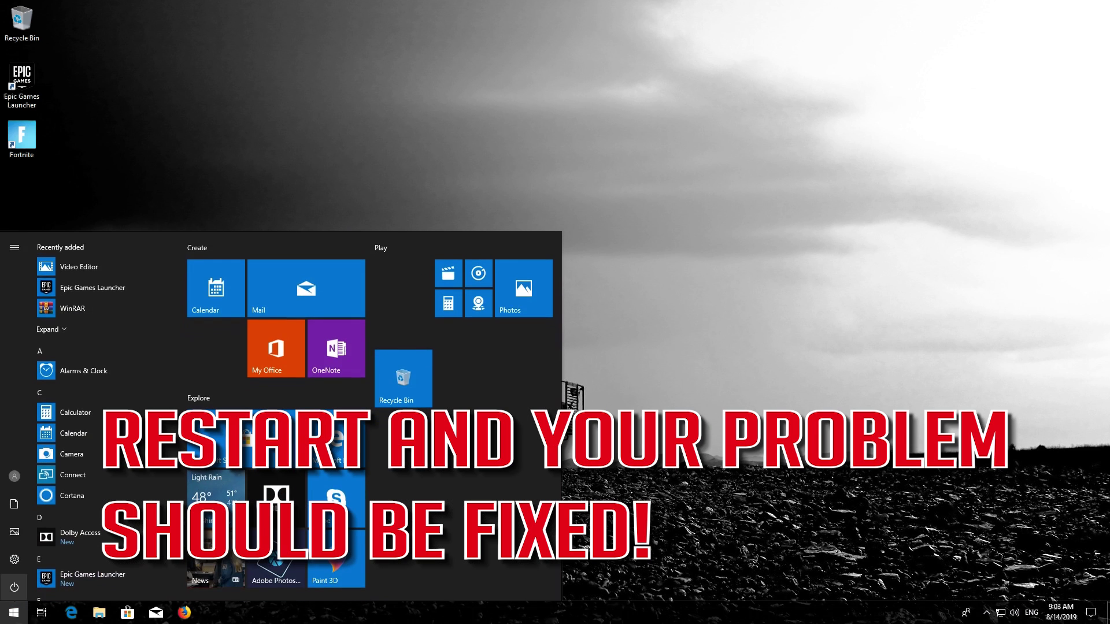
pyautogui.click(14, 587)
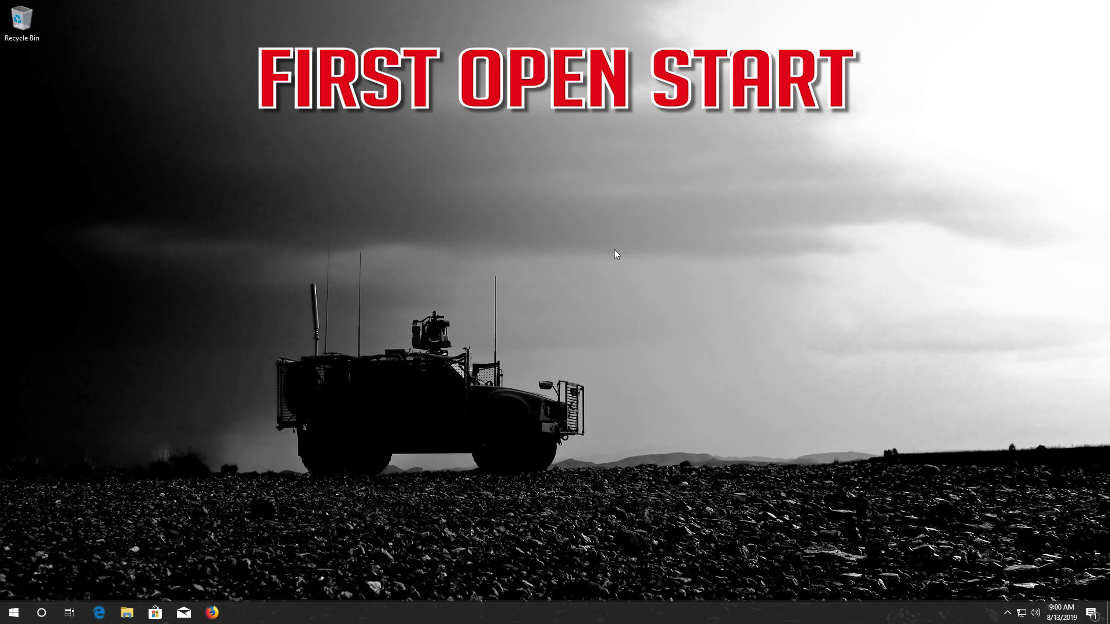
# Search the Start menu for 'control panel' and launch Control Panel.
pyautogui.press('super')
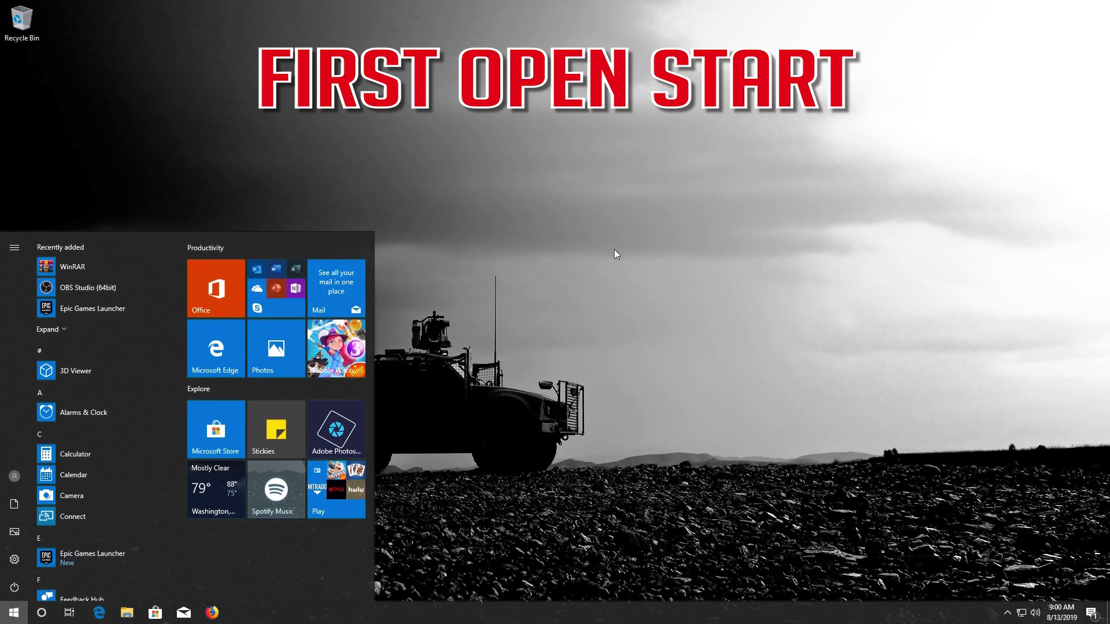
pyautogui.write('contro')
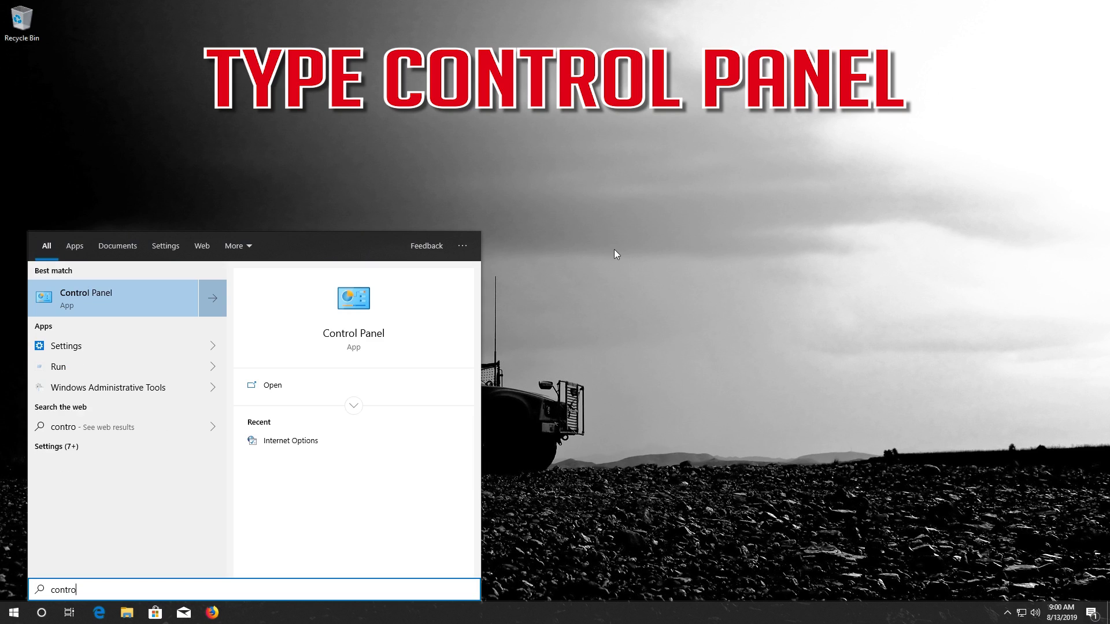
pyautogui.write('l panel')
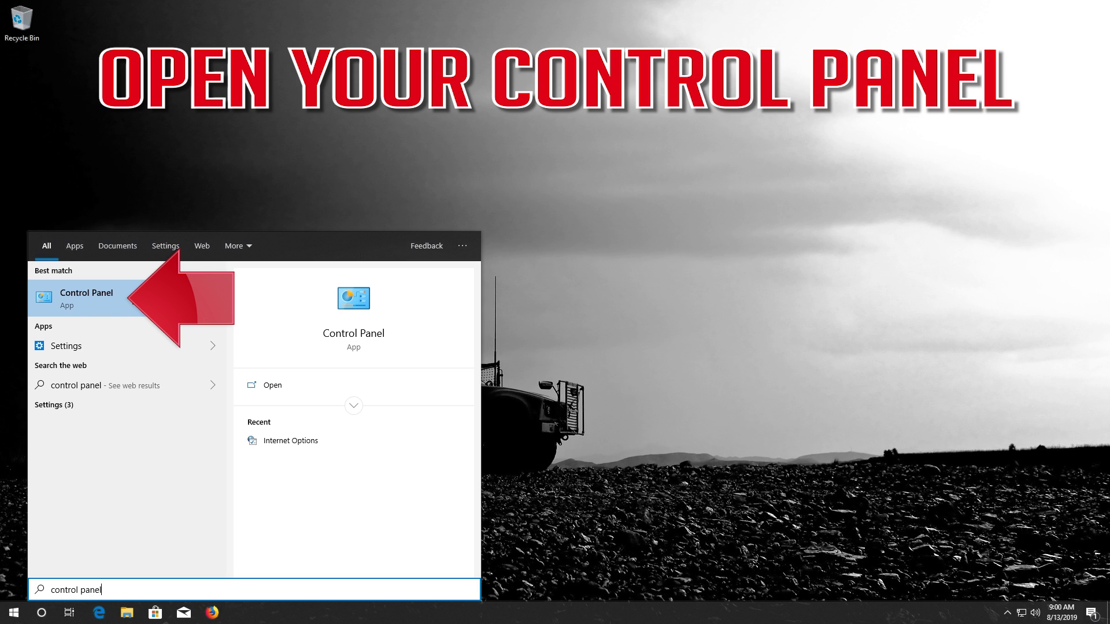
pyautogui.click(134, 299)
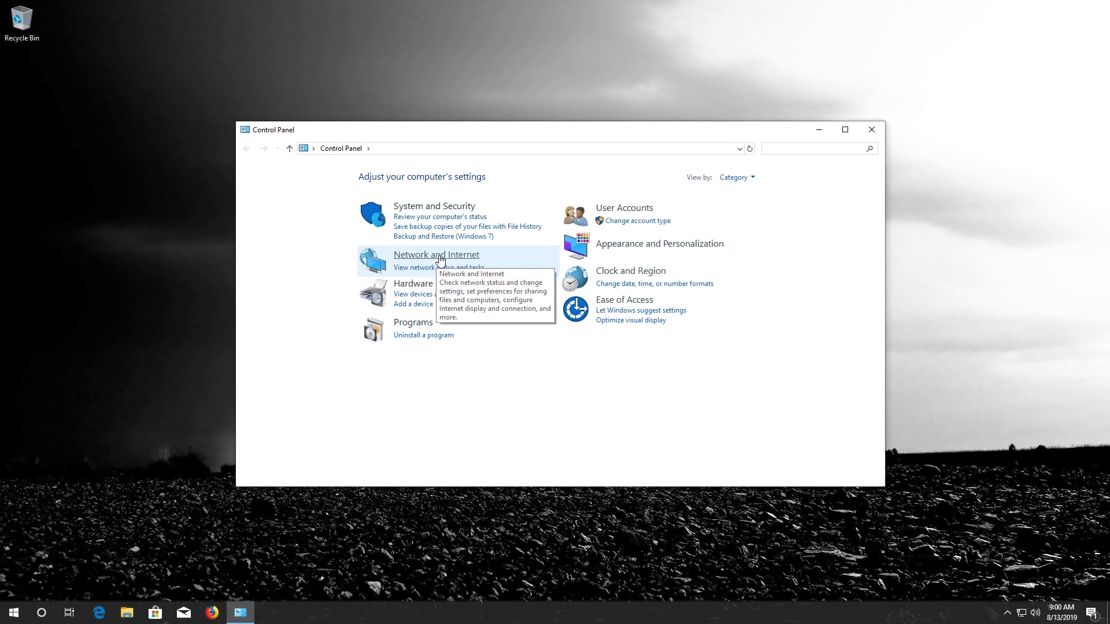
# Open Internet Options from Network and Internet, close Control Panel, and centre the dialog.
pyautogui.click(437, 255)
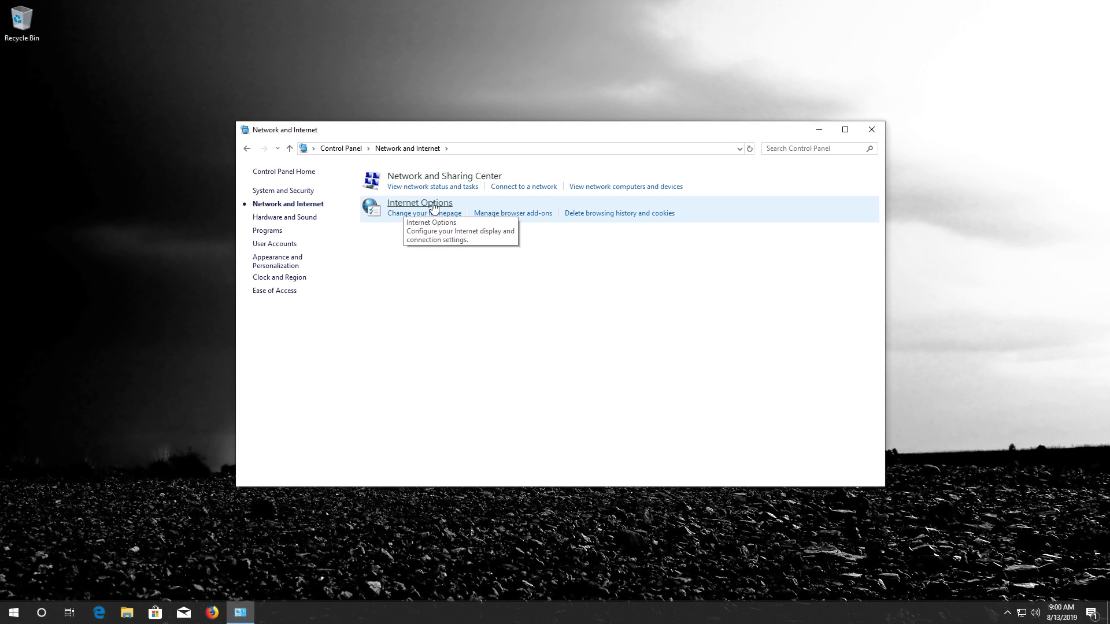
pyautogui.click(434, 207)
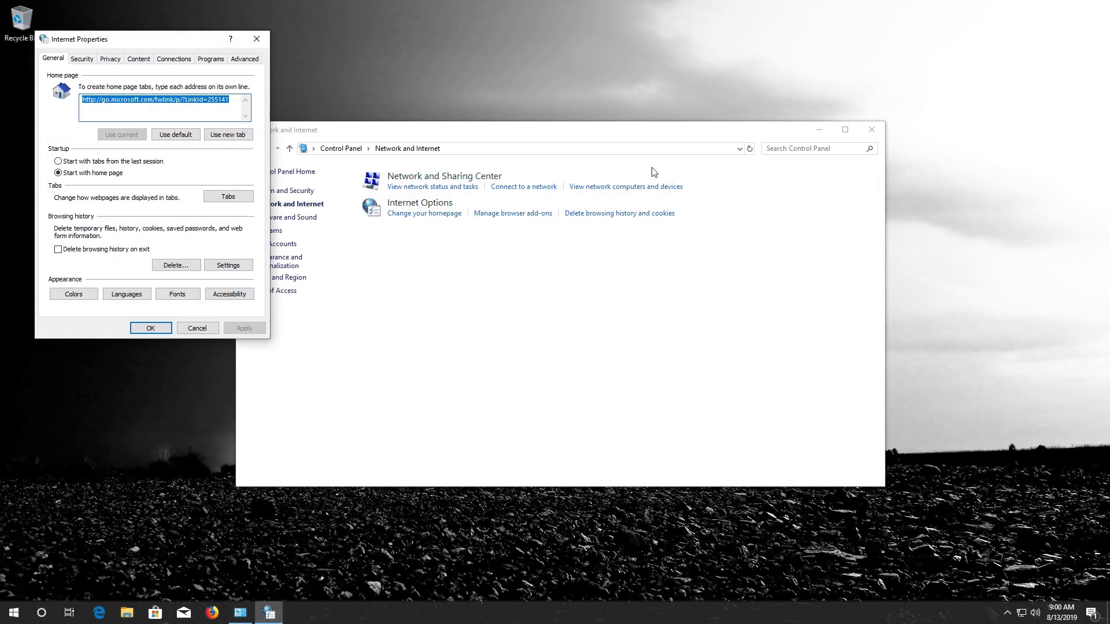
pyautogui.click(871, 129)
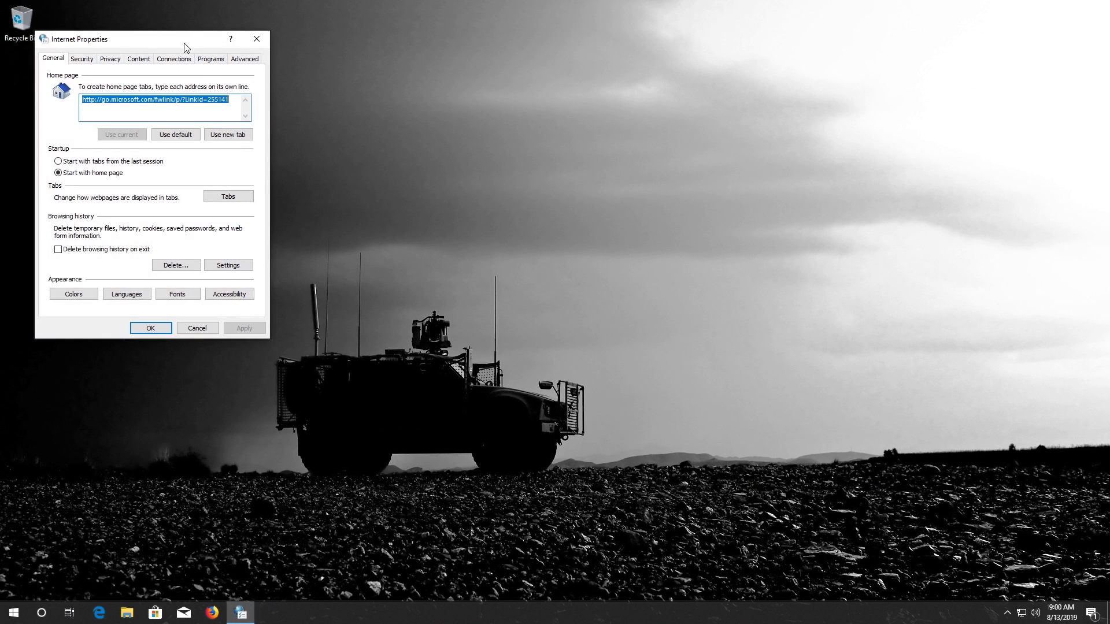
pyautogui.moveTo(185, 46); pyautogui.dragTo(520, 129)
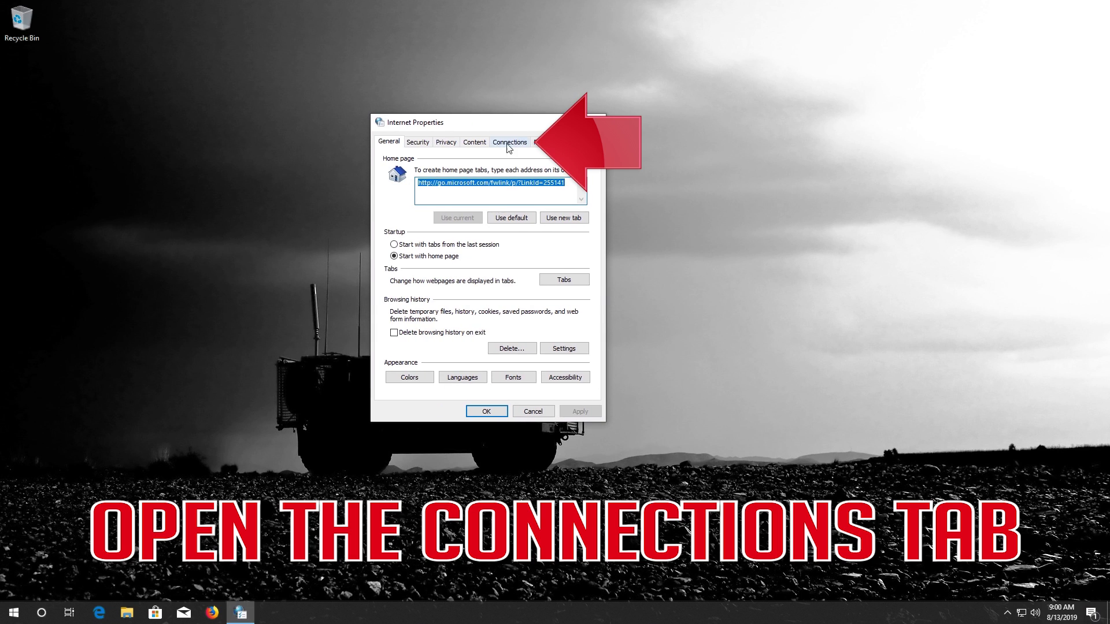
# Turn off 'Use a proxy server for your LAN' in Connections LAN settings and confirm with OK.
pyautogui.click(508, 143)
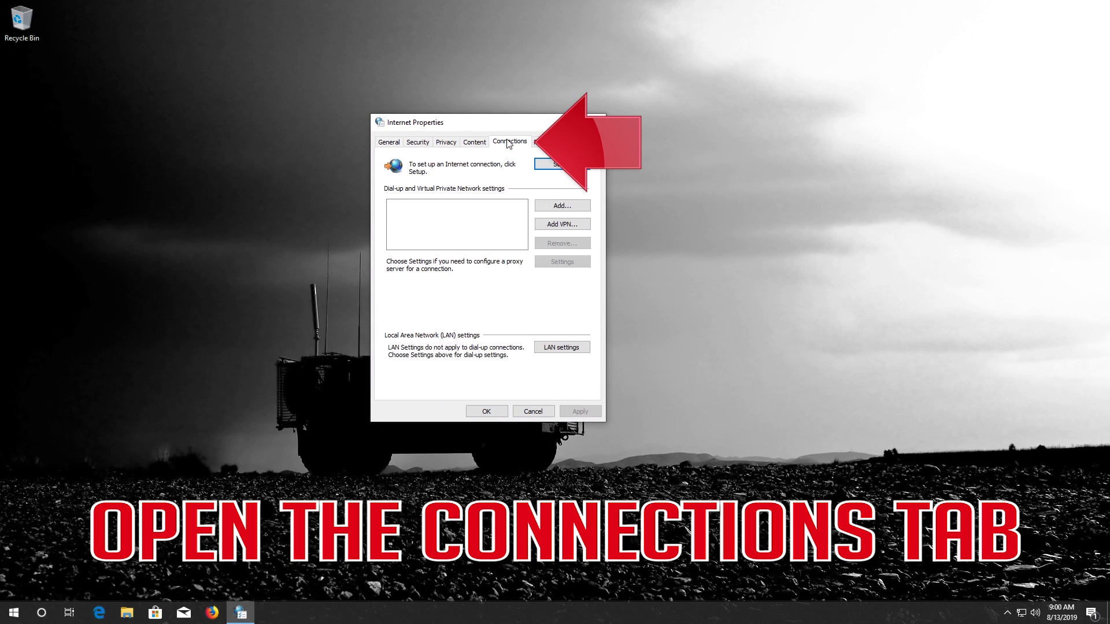
pyautogui.click(566, 348)
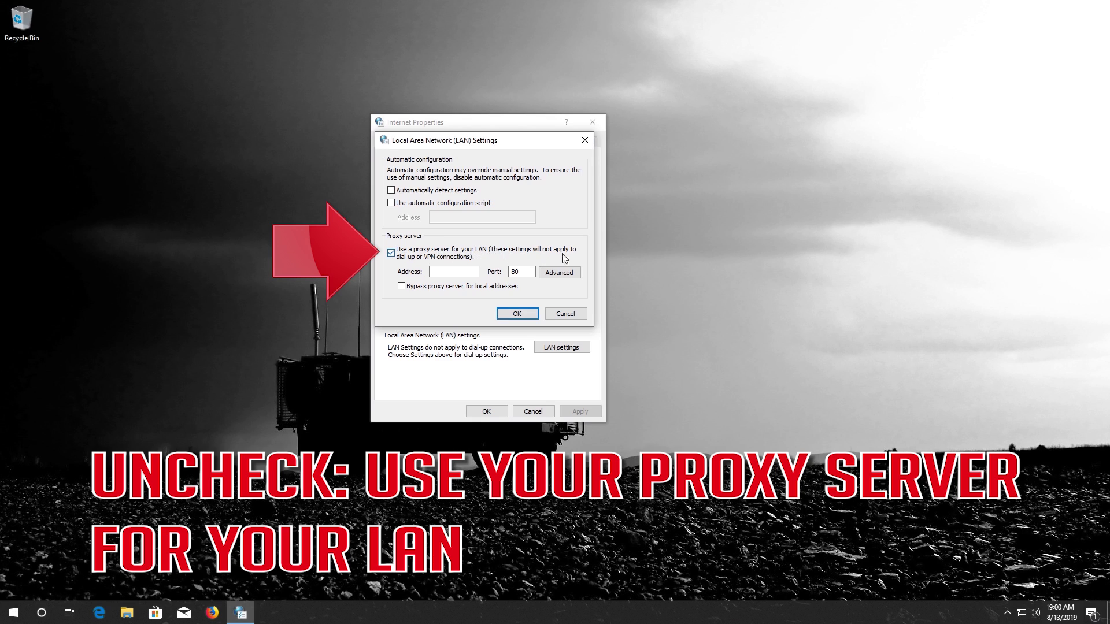
pyautogui.click(391, 252)
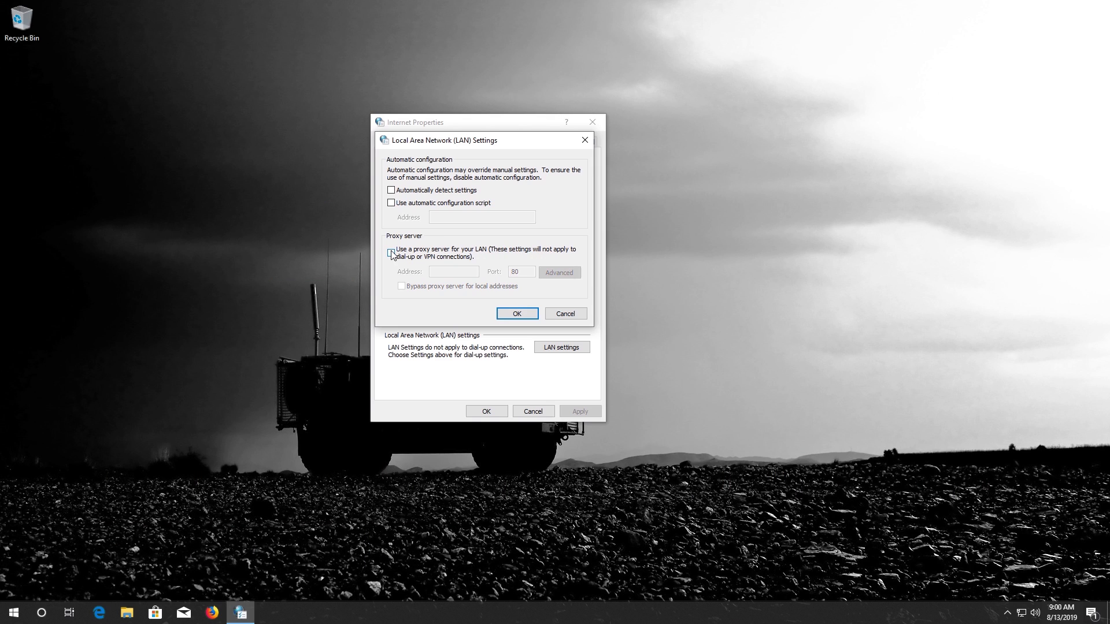
pyautogui.click(515, 314)
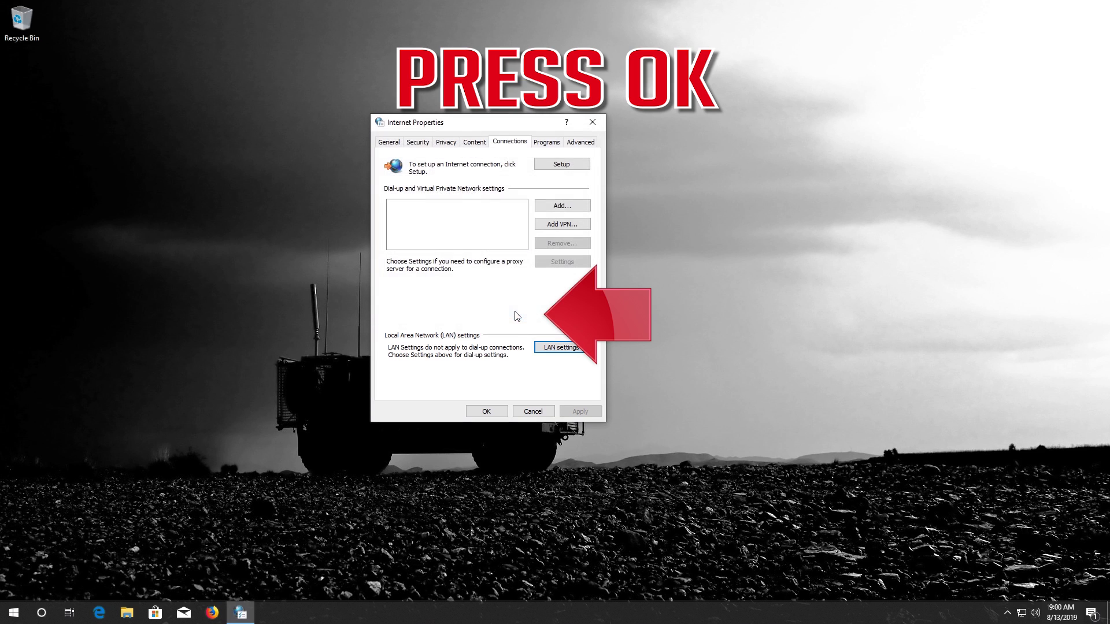
pyautogui.click(486, 411)
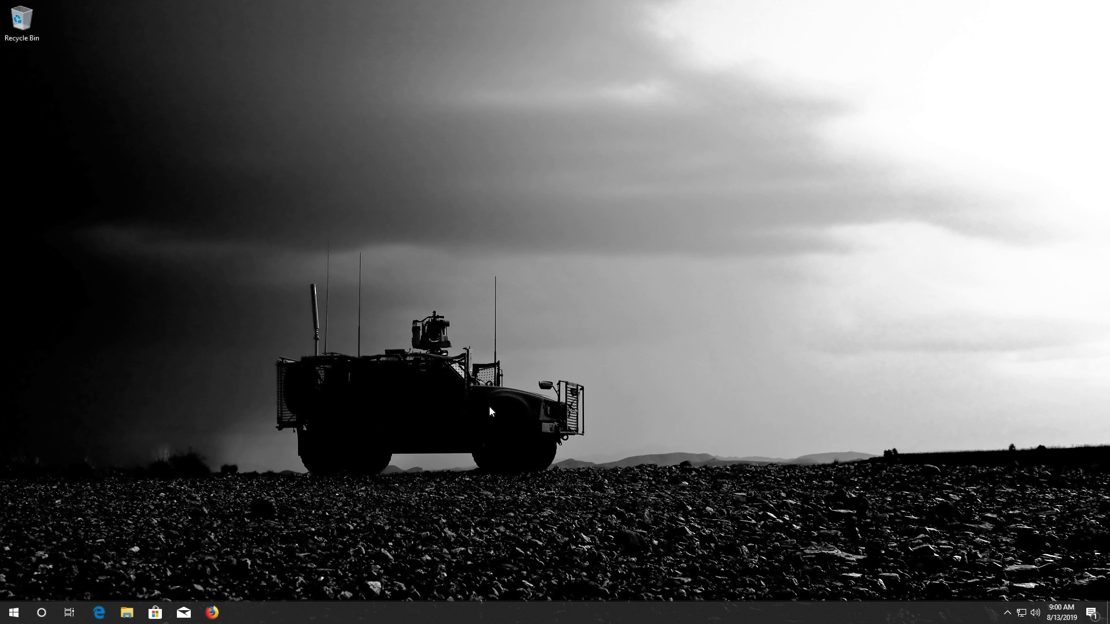